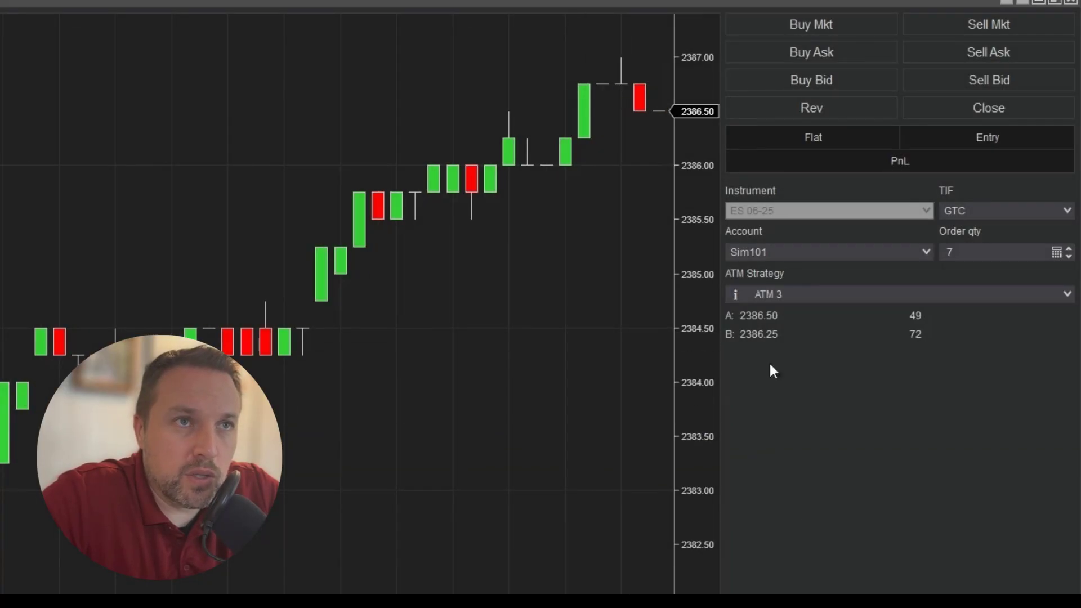
Step: Edit the ATM 3 strategy and set Target 1's stop strategy to Custom
{"action": "mouse_move", "coordinate": [1048, 296]}
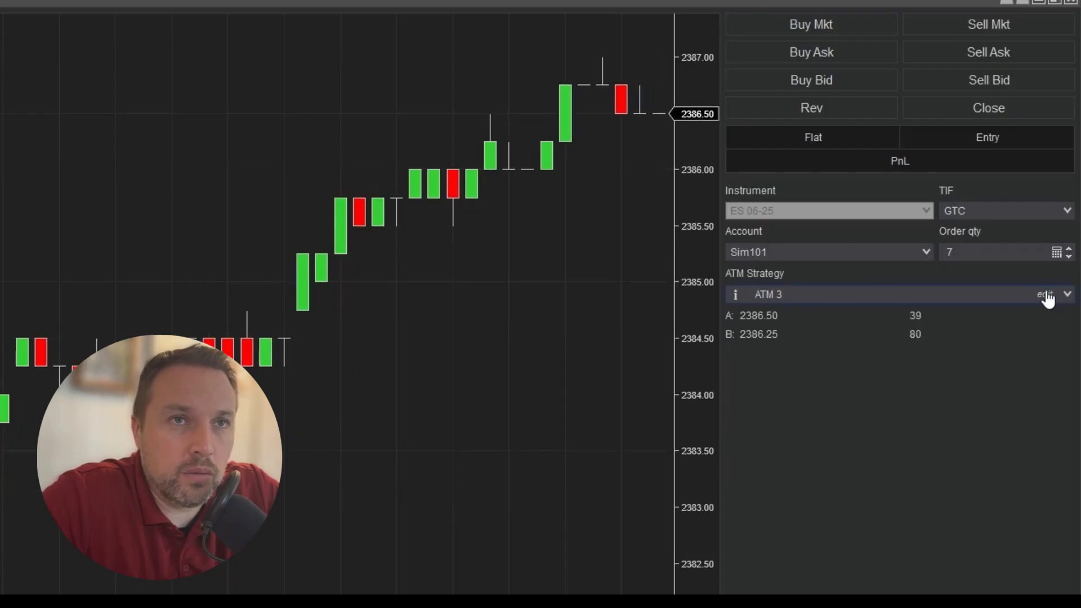
{"action": "left_click", "coordinate": [1046, 295]}
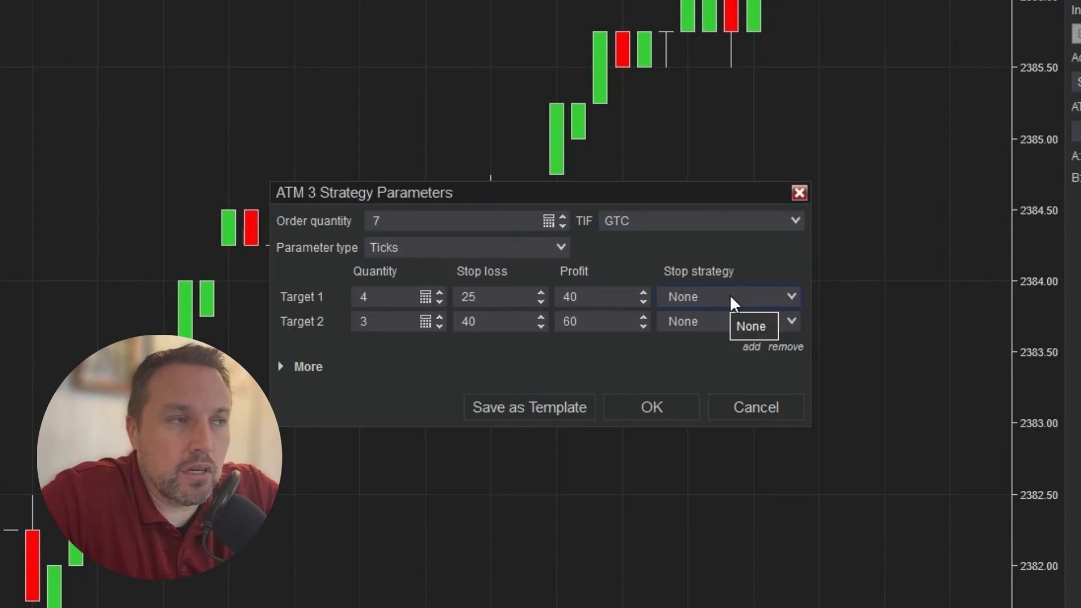
{"action": "left_click", "coordinate": [730, 295]}
{"action": "left_click", "coordinate": [730, 314]}
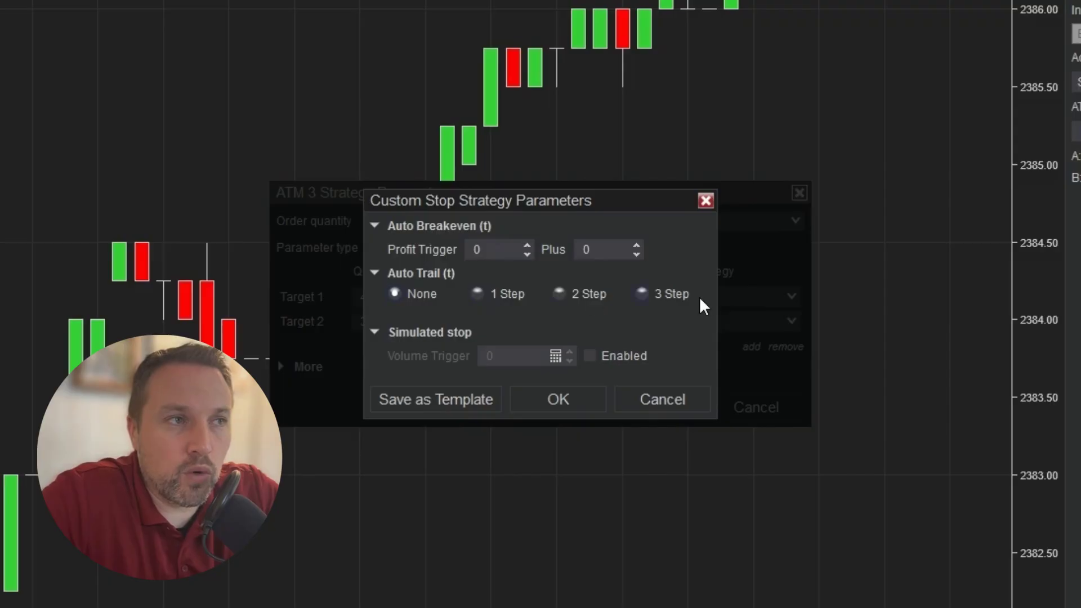
Step: Choose the 3 Step Auto Trail option in the custom stop parameters
{"action": "left_click", "coordinate": [676, 293]}
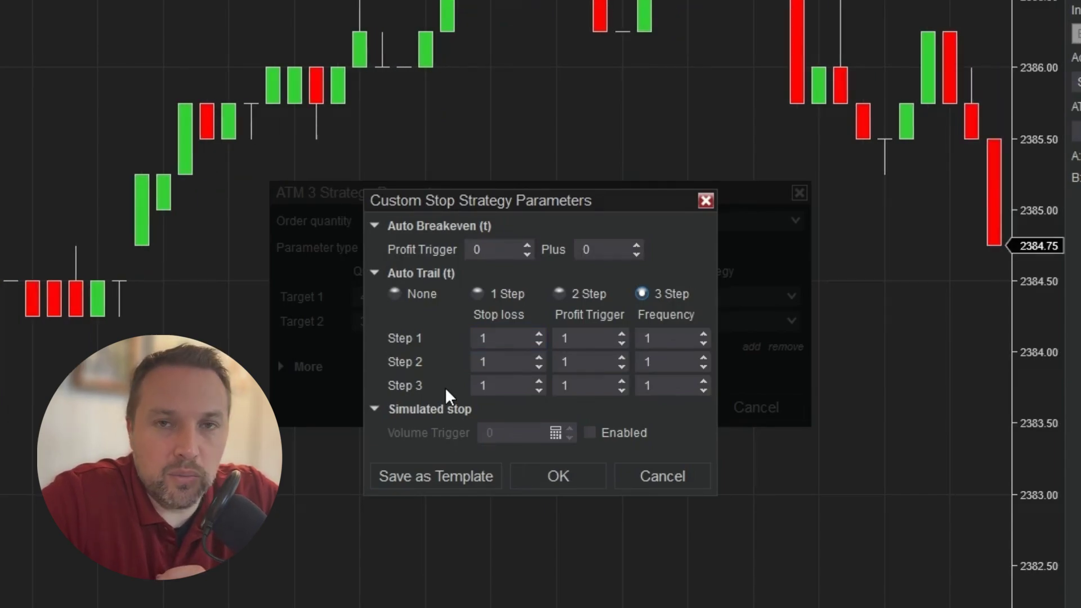
Step: Enter Auto Trail profit triggers of 2, 5 and 10 for Steps 1–3
{"action": "left_click", "coordinate": [589, 340]}
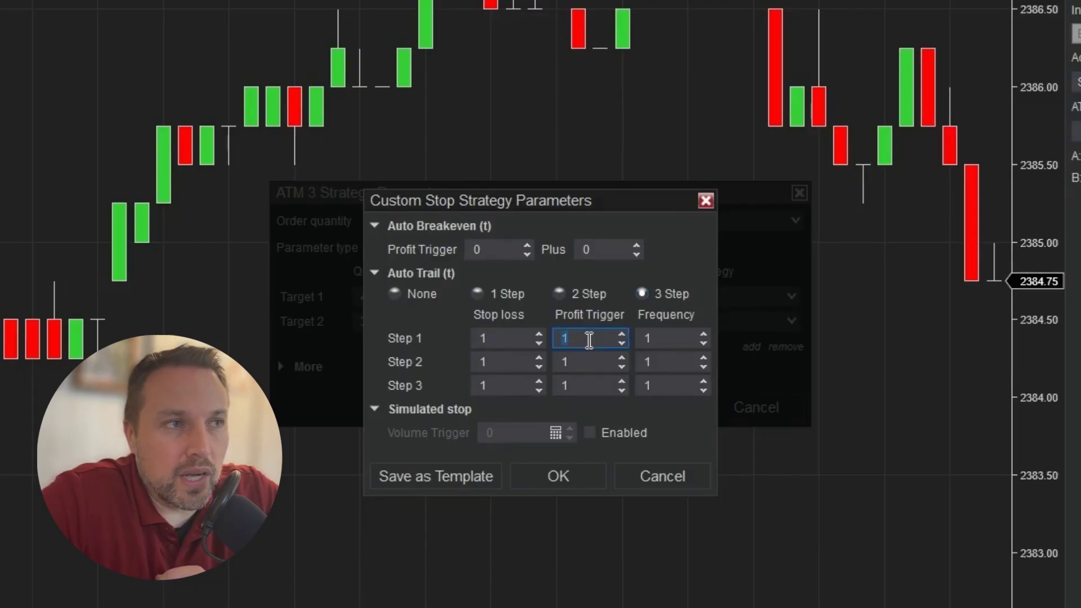
{"action": "type", "text": "2"}
{"action": "left_click", "coordinate": [590, 361]}
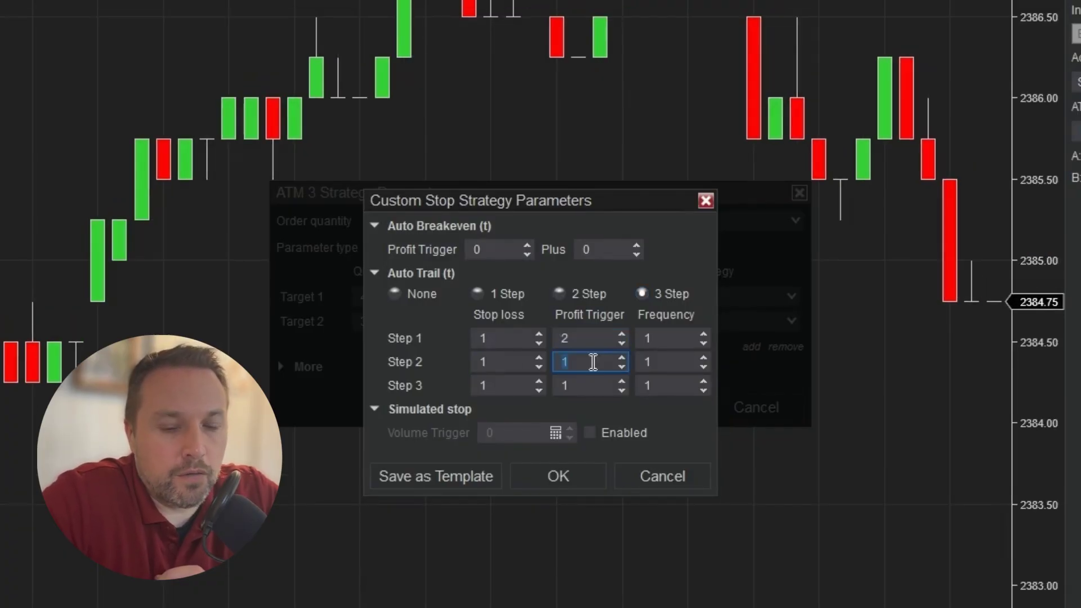
{"action": "type", "text": "5"}
{"action": "left_click", "coordinate": [589, 384]}
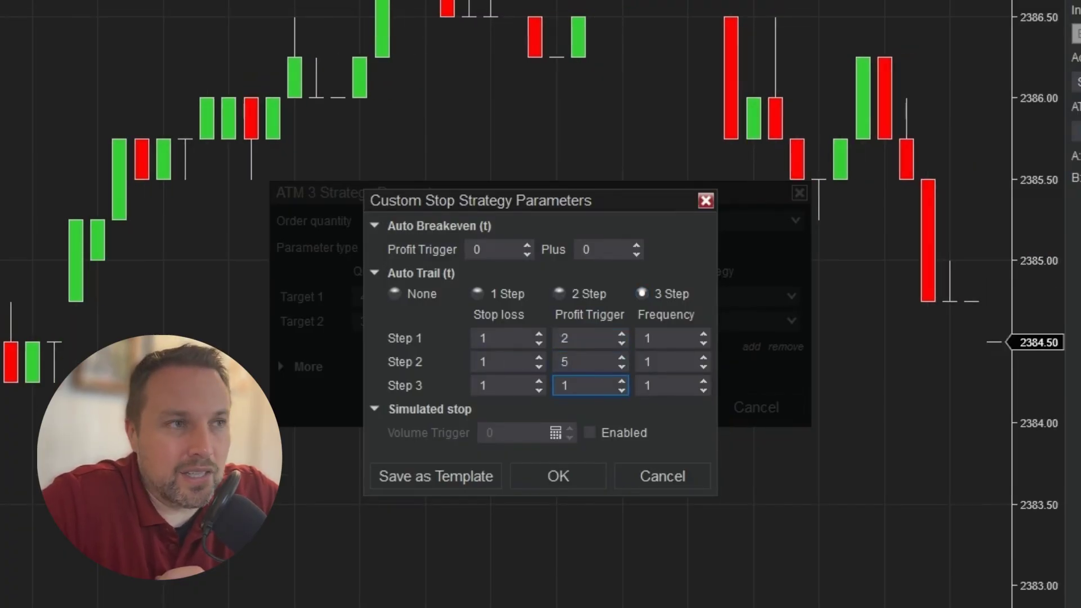
{"action": "type", "text": "10"}
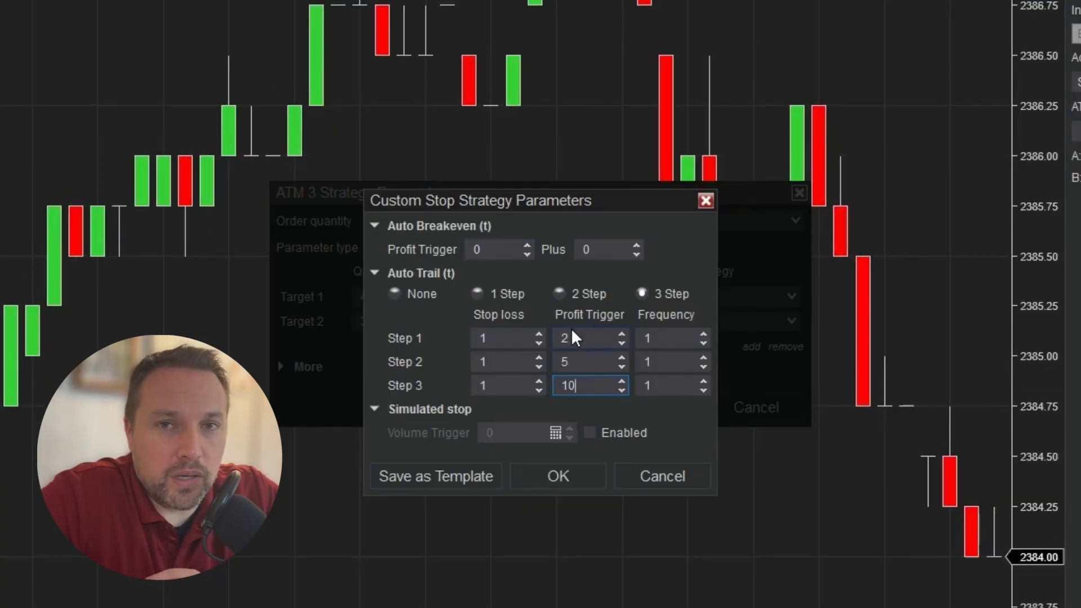
Step: Set the Auto Trail stop losses for Steps 1–3 to 10, 5 and 2
{"action": "left_click", "coordinate": [504, 344]}
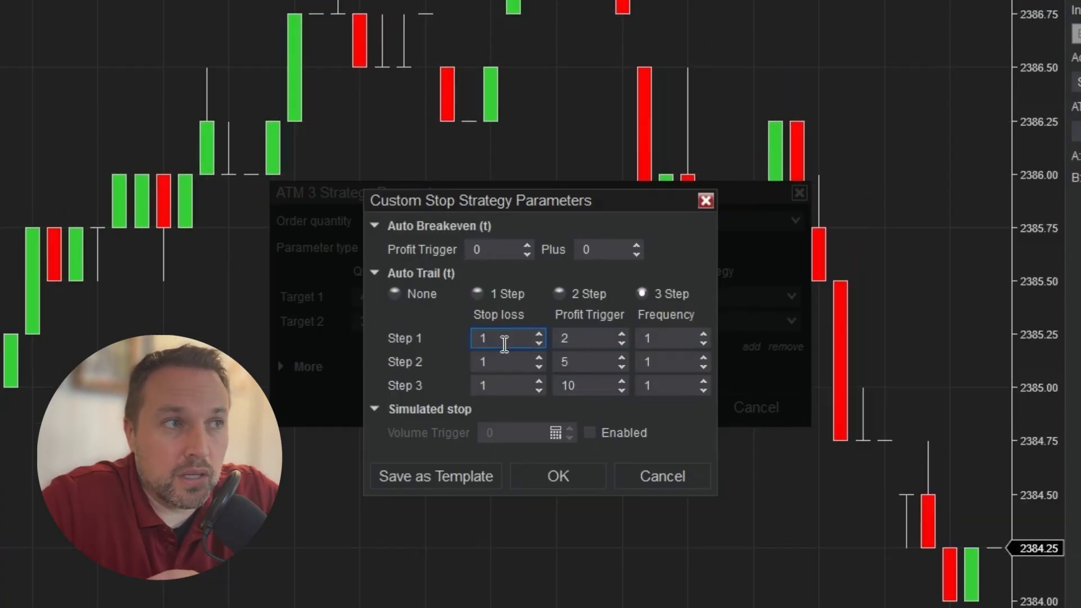
{"action": "left_click", "coordinate": [505, 365]}
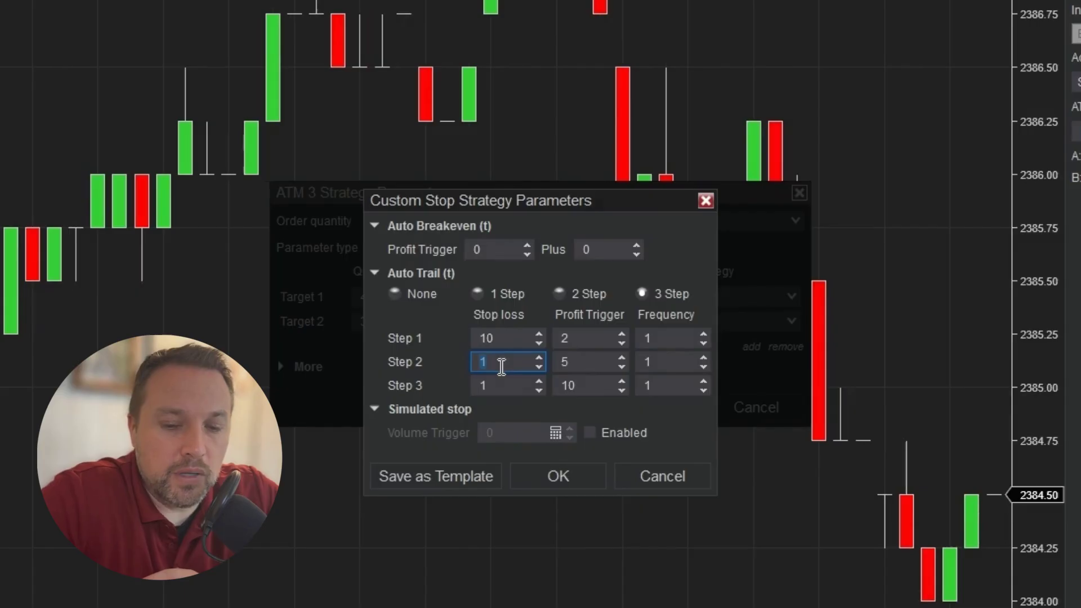
{"action": "key", "text": "BackSpace"}
{"action": "type", "text": "5"}
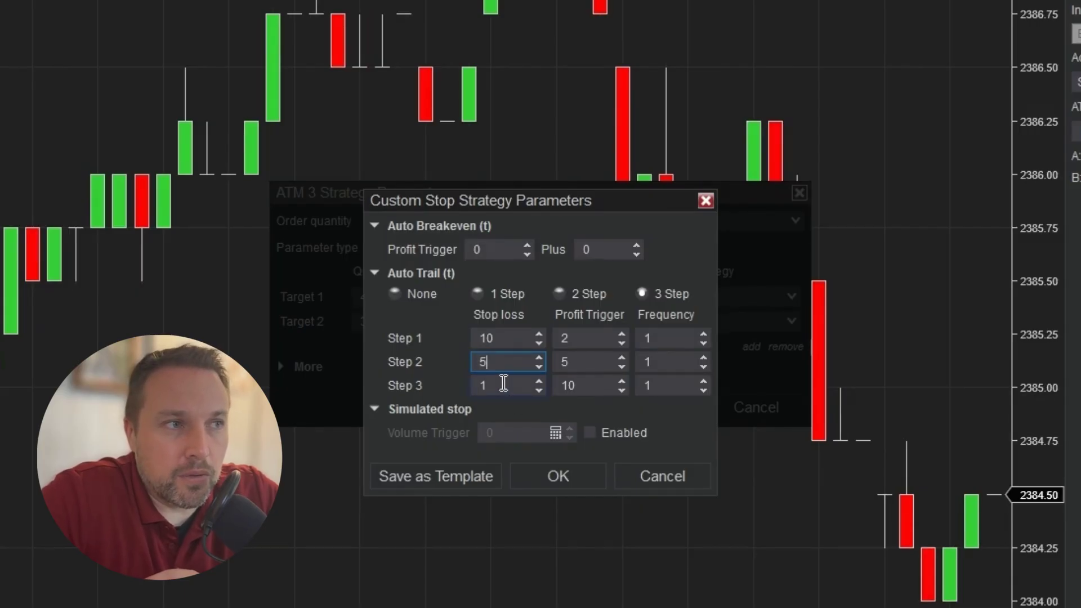
{"action": "left_click", "coordinate": [504, 384]}
{"action": "key", "text": "BackSpace"}
{"action": "type", "text": "2"}
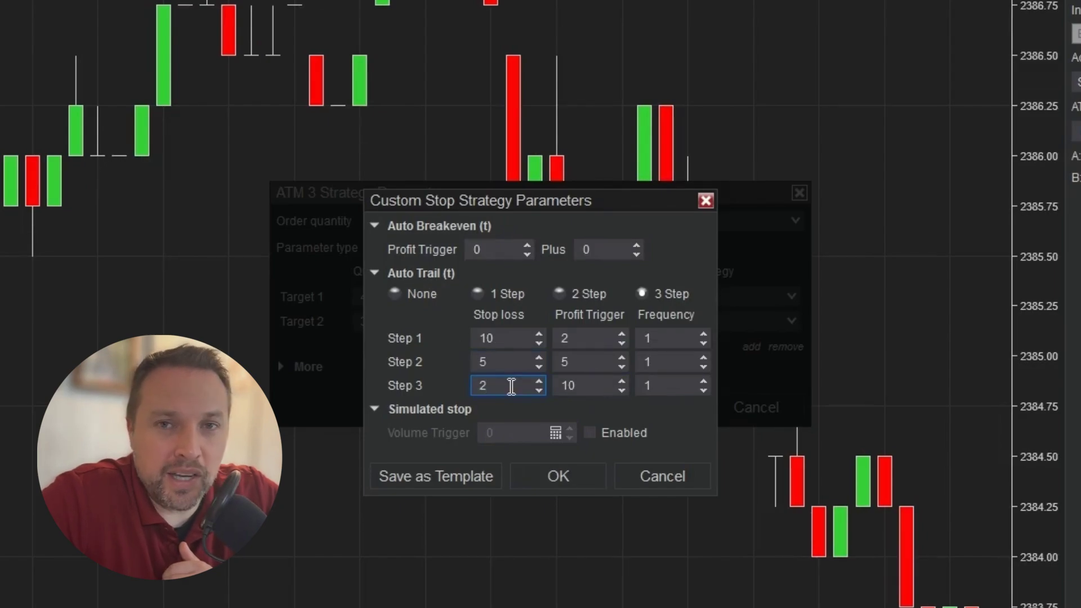
{"action": "left_click", "coordinate": [512, 386]}
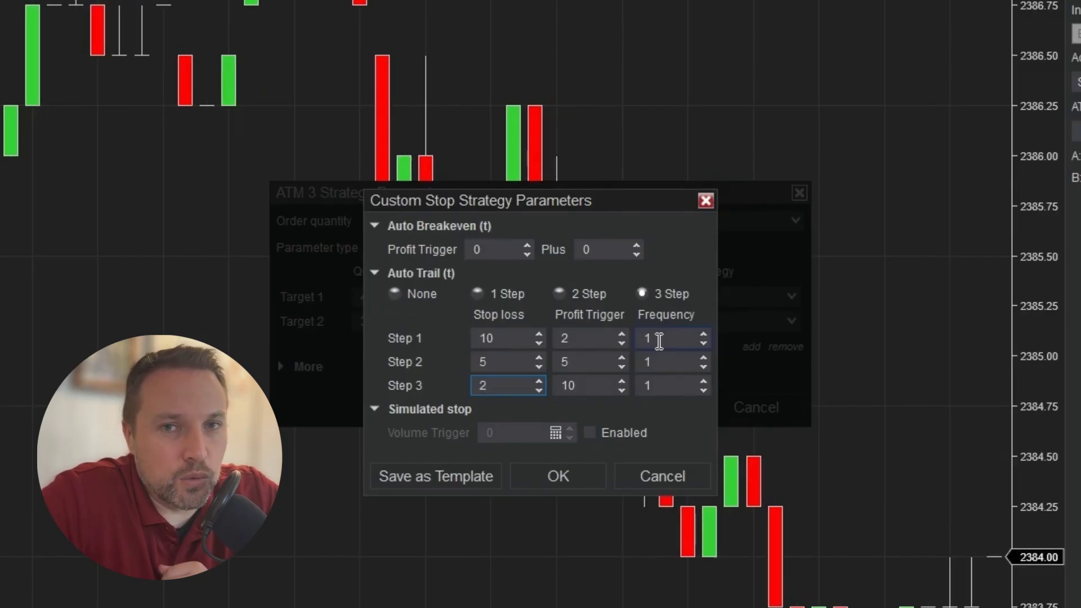
Step: Set the trail frequency to 3 for Step 1 and 2 for Step 2
{"action": "double_click", "coordinate": [660, 340]}
{"action": "type", "text": "3"}
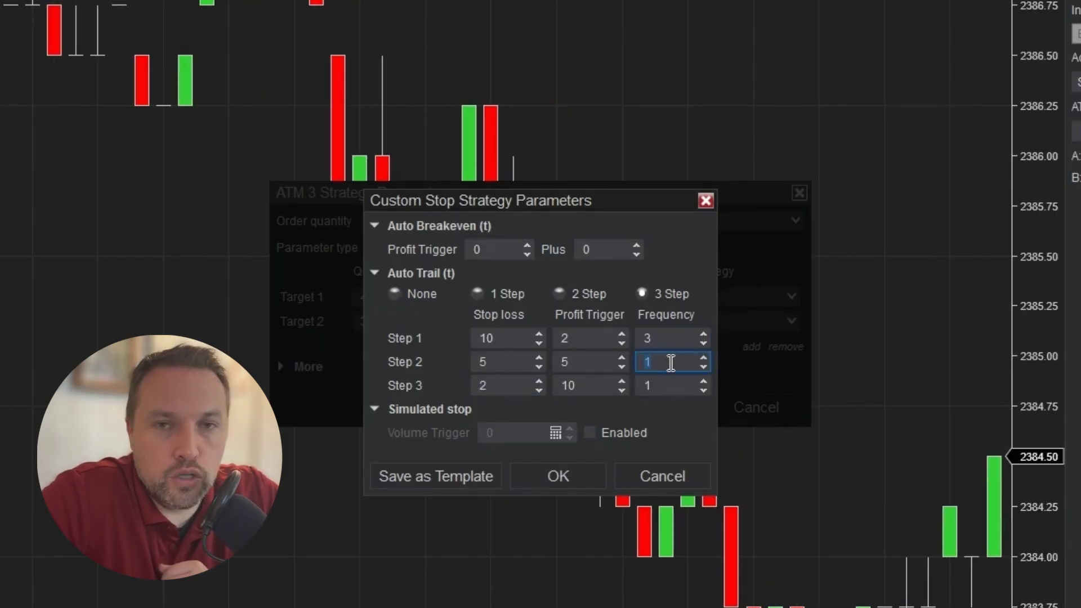
{"action": "double_click", "coordinate": [671, 362]}
{"action": "type", "text": "2"}
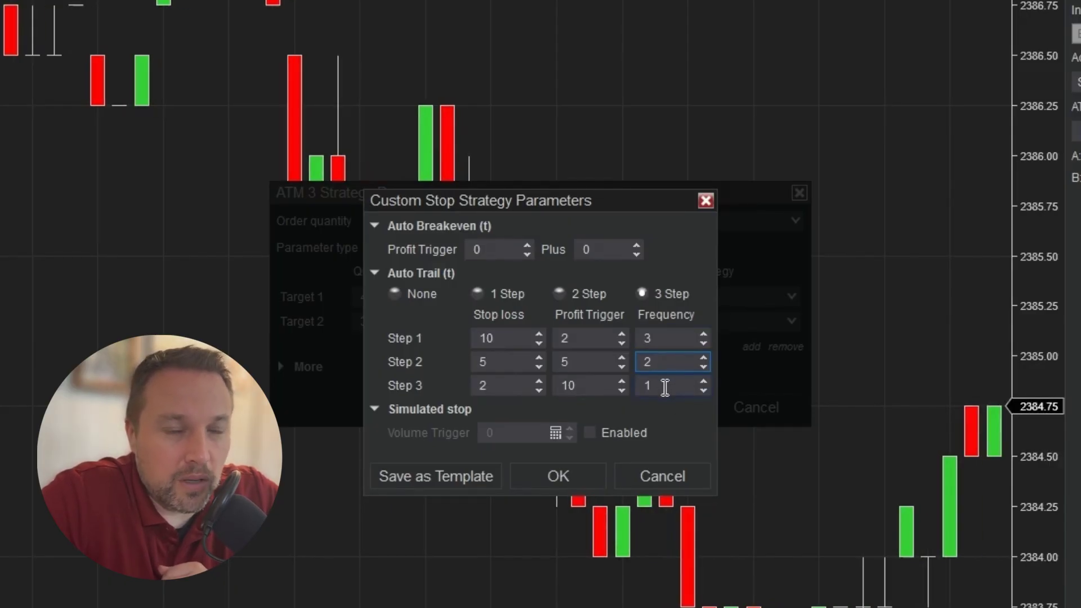
Step: Save the custom stop strategy as the ATM 3 template, replacing the existing one
{"action": "left_click", "coordinate": [411, 473]}
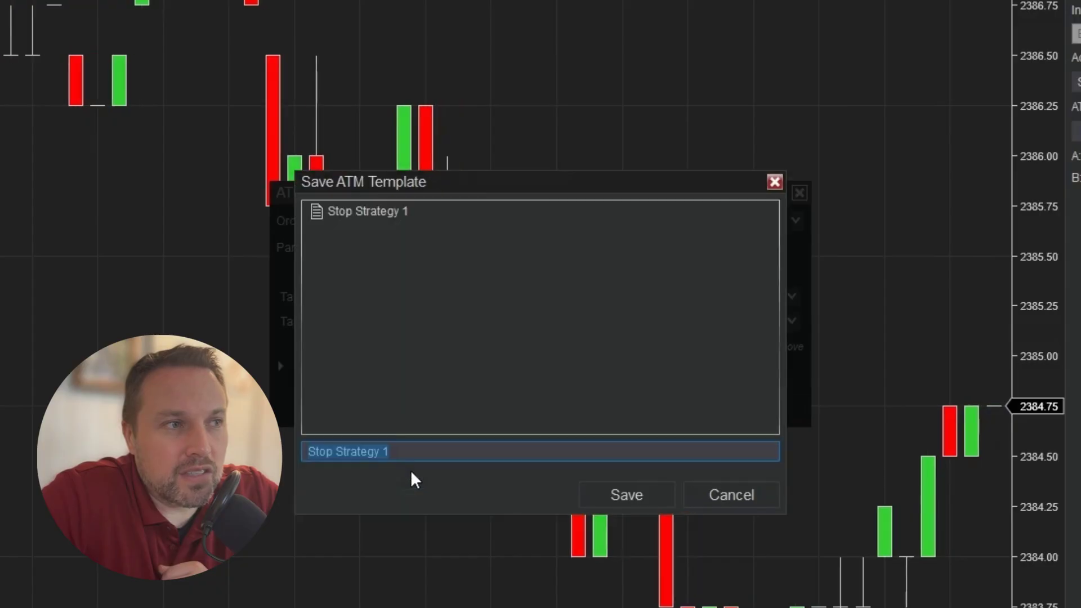
{"action": "left_click", "coordinate": [415, 451]}
{"action": "key", "text": "BackSpace"}
{"action": "type", "text": "2"}
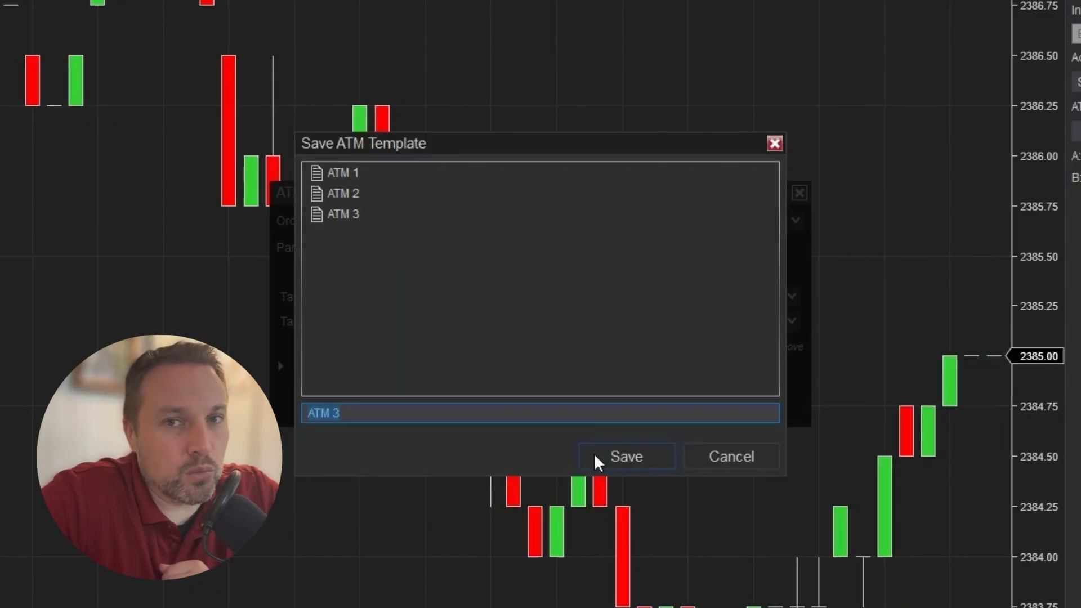
{"action": "left_click", "coordinate": [643, 449]}
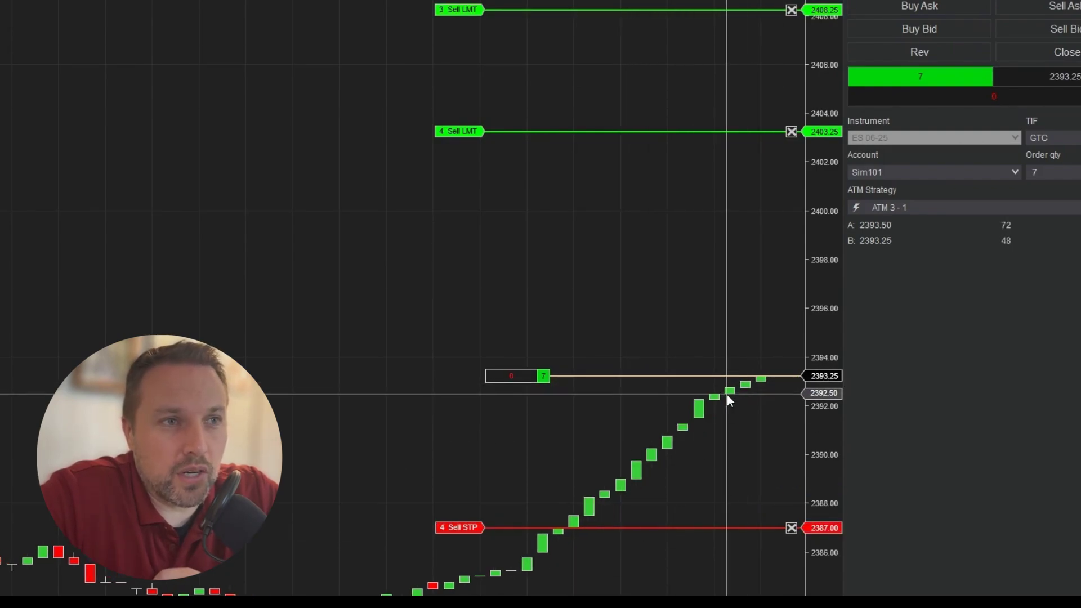
Step: Raise the Sell STP protective stop to about 2391.25 on the chart
{"action": "left_click", "coordinate": [725, 425]}
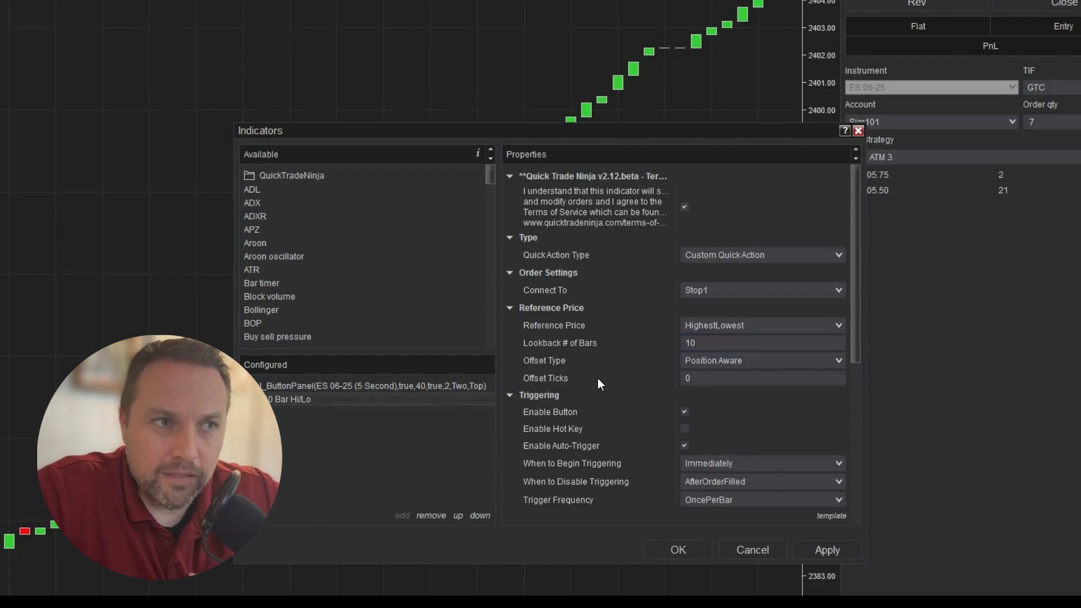
Step: Set the quick action's When to Disable Triggering property to Manual
{"action": "scroll", "coordinate": [724, 389], "scroll_direction": "down", "scroll_amount": 1}
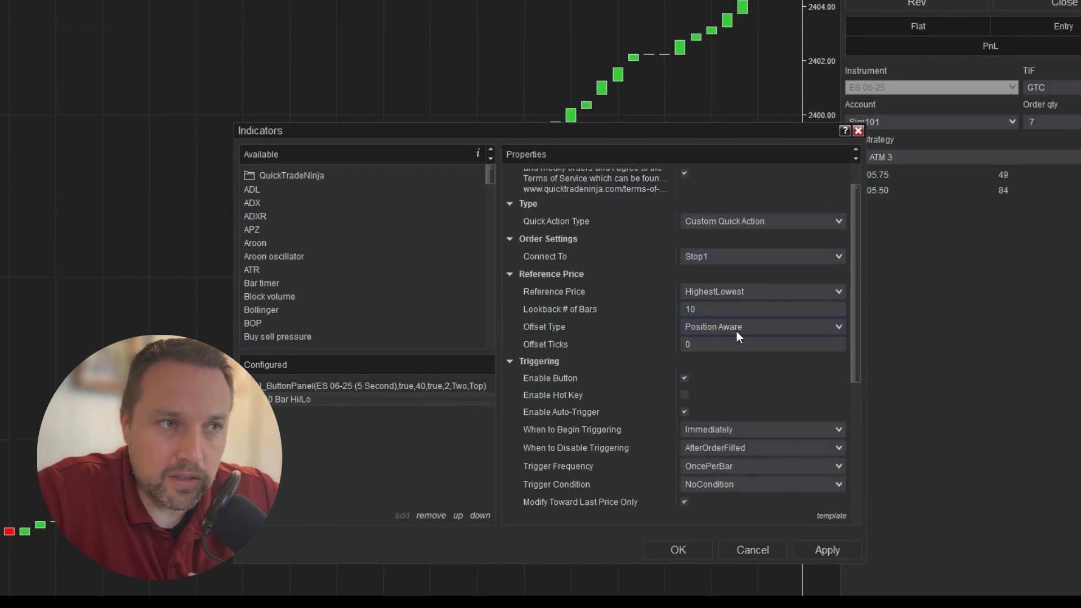
{"action": "scroll", "coordinate": [737, 331], "scroll_direction": "down", "scroll_amount": 1}
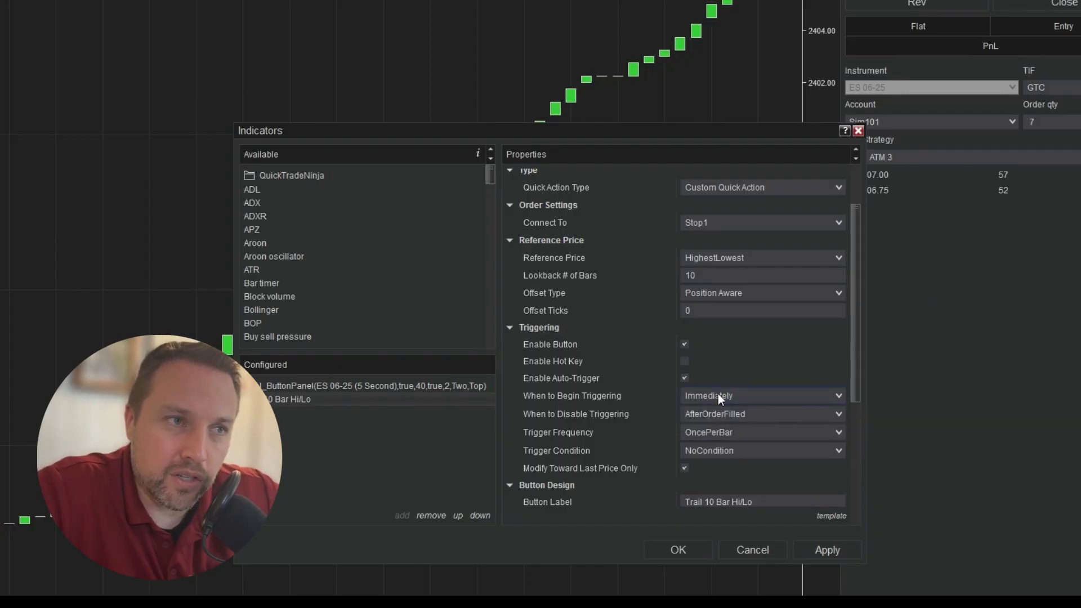
{"action": "left_click", "coordinate": [726, 414]}
{"action": "left_click", "coordinate": [717, 438]}
{"action": "scroll", "coordinate": [522, 441], "scroll_direction": "down", "scroll_amount": 1}
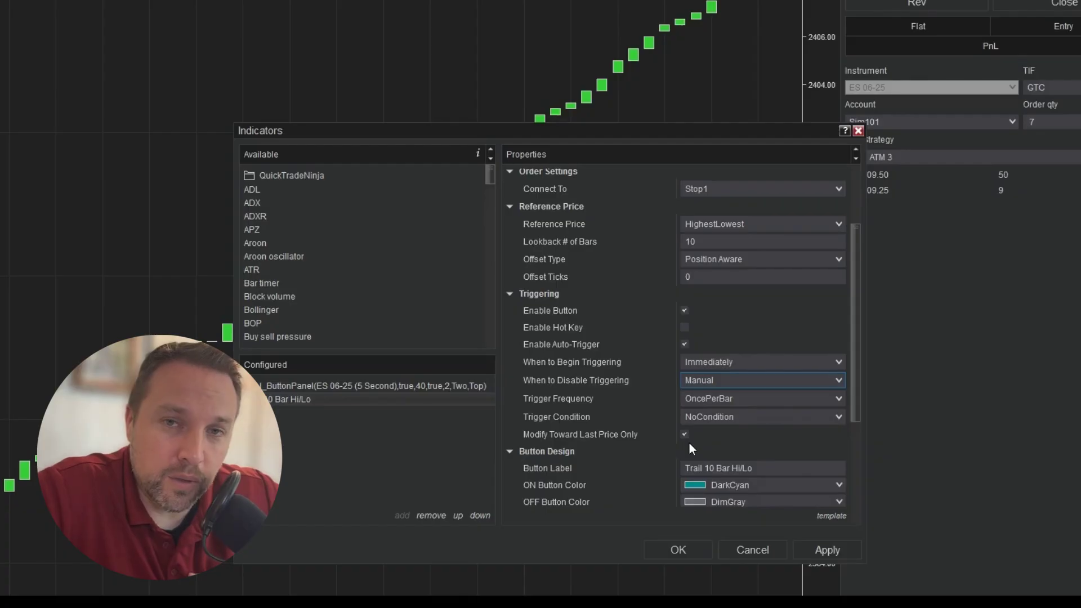
{"action": "scroll", "coordinate": [750, 401], "scroll_direction": "down", "scroll_amount": 1}
{"action": "scroll", "coordinate": [756, 433], "scroll_direction": "down", "scroll_amount": 1}
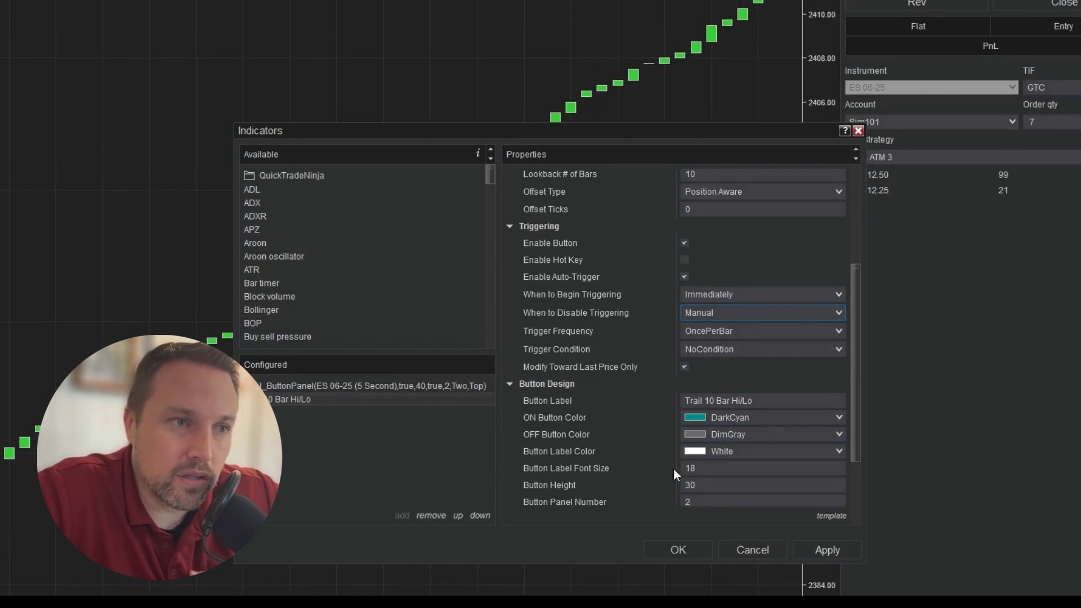
Step: Apply the action, then test it: 7-contract long, Trail 10 Bar Hi/Lo, reverse short, close flat
{"action": "left_click", "coordinate": [693, 549]}
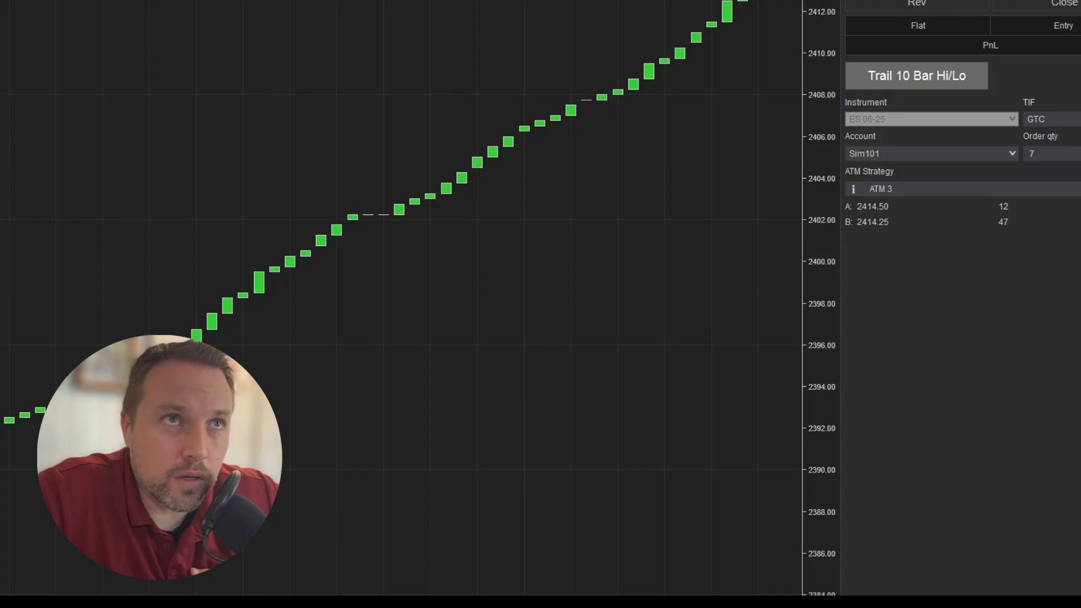
{"action": "left_click", "coordinate": [917, 1]}
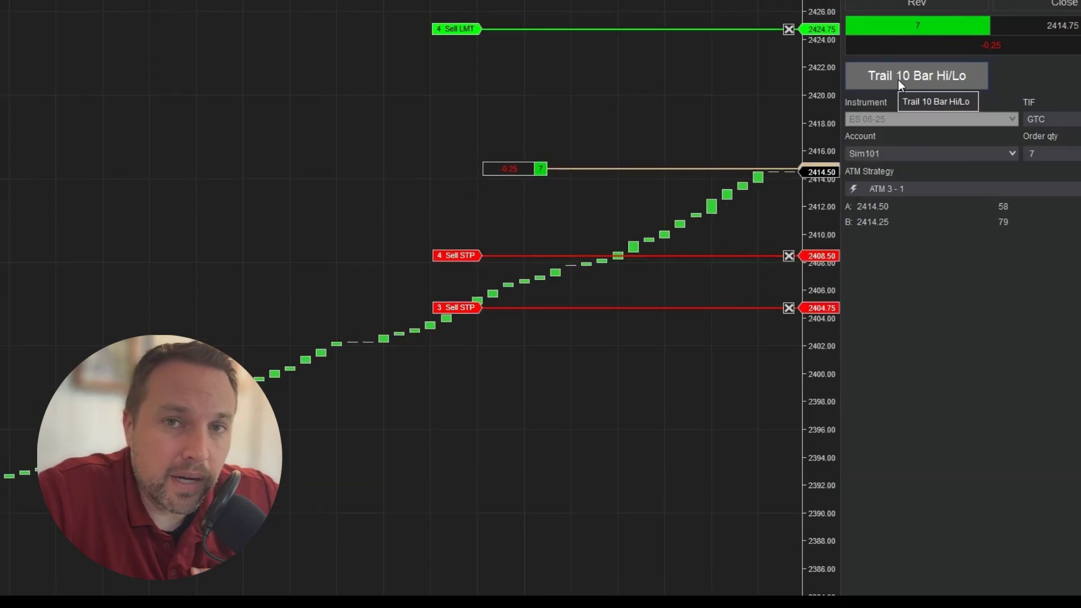
{"action": "left_click", "coordinate": [901, 78]}
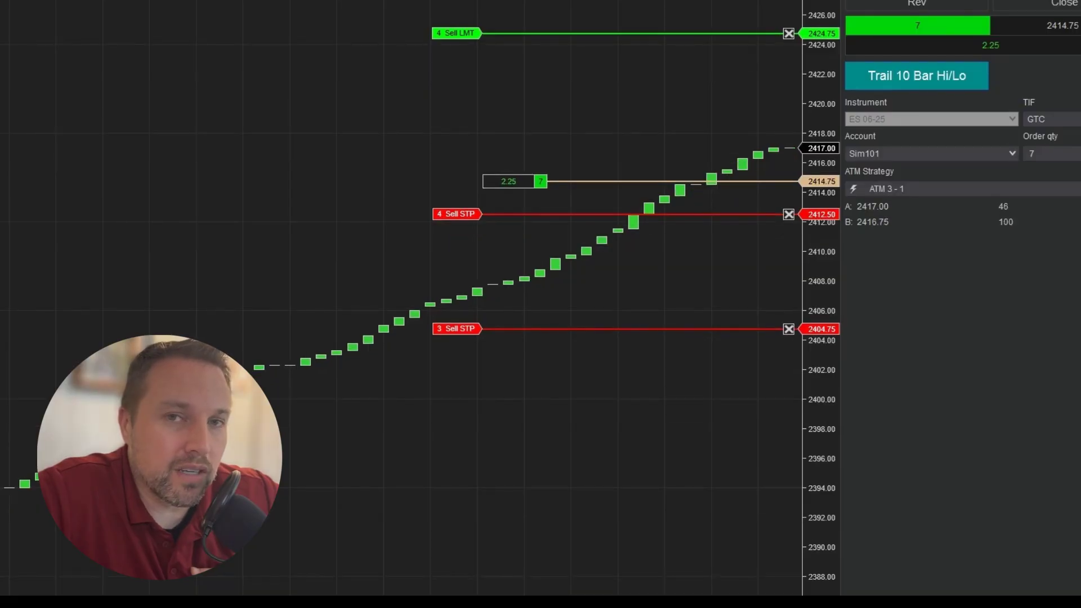
{"action": "left_click", "coordinate": [917, 3]}
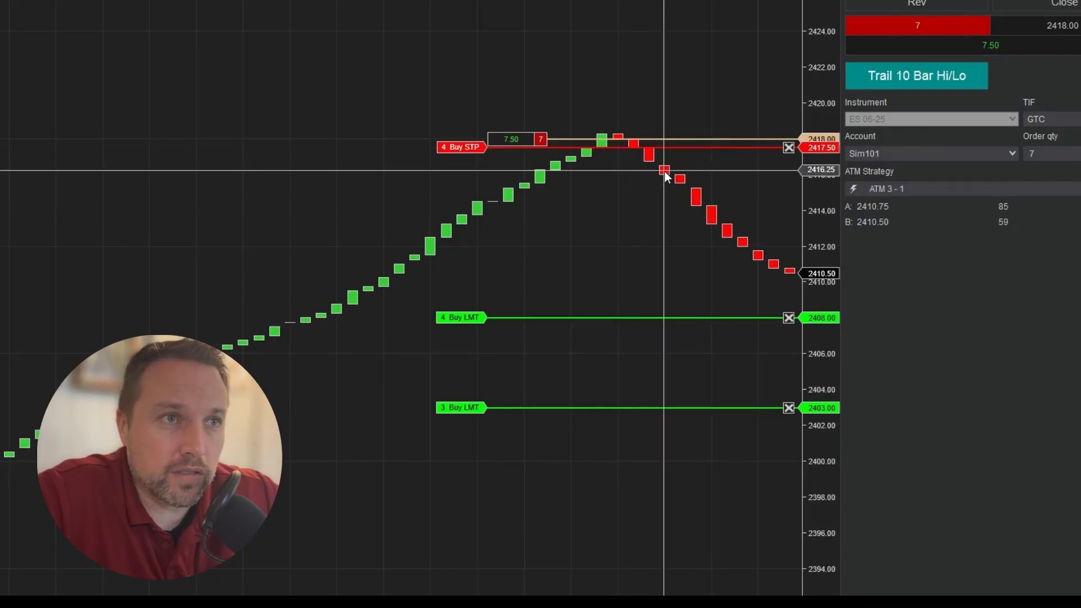
{"action": "left_click", "coordinate": [1059, 3]}
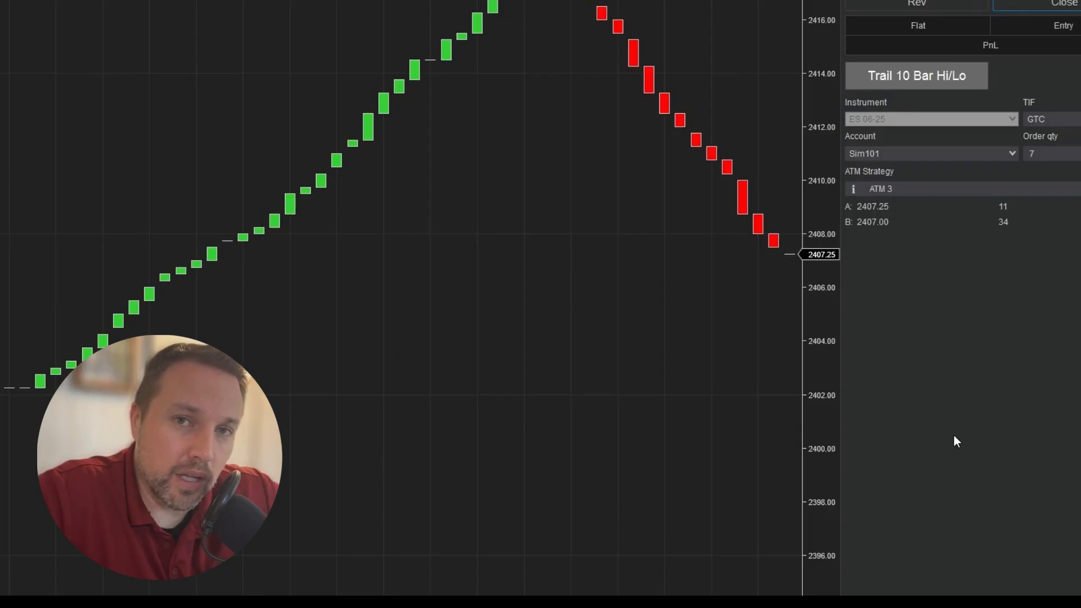
Step: Switch the Trail 10 Bar Hi/Lo button on so it shows teal
{"action": "left_click", "coordinate": [914, 78]}
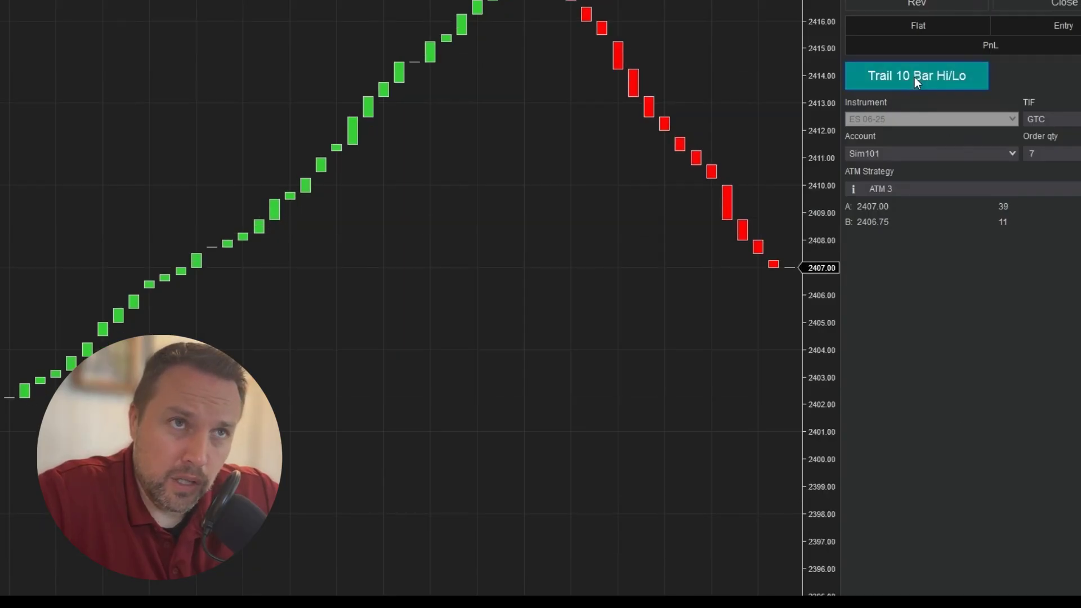
{"action": "left_click", "coordinate": [915, 77]}
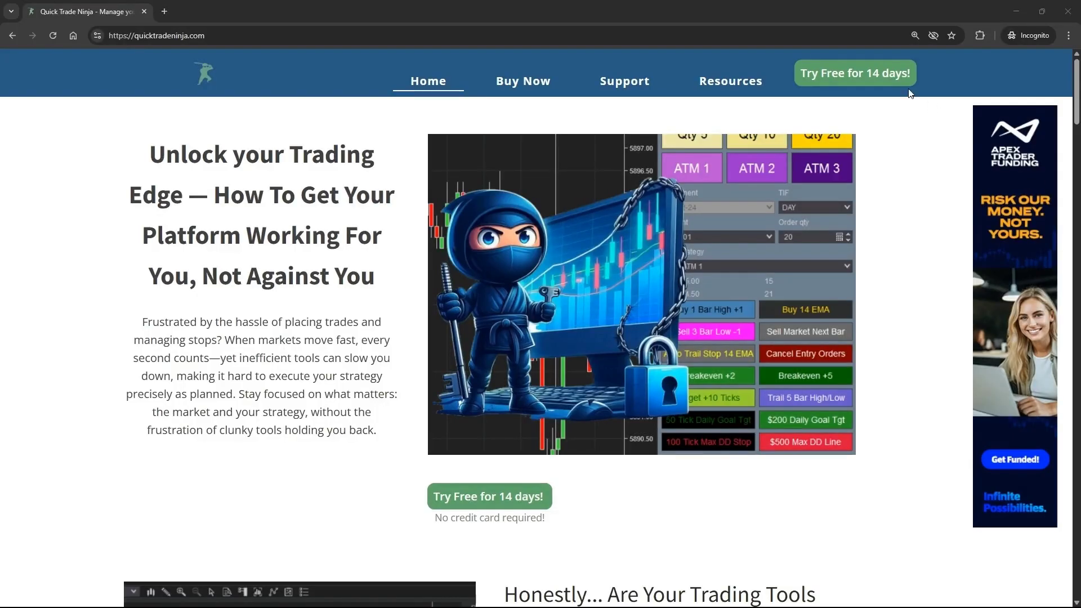
{"action": "left_click", "coordinate": [849, 68]}
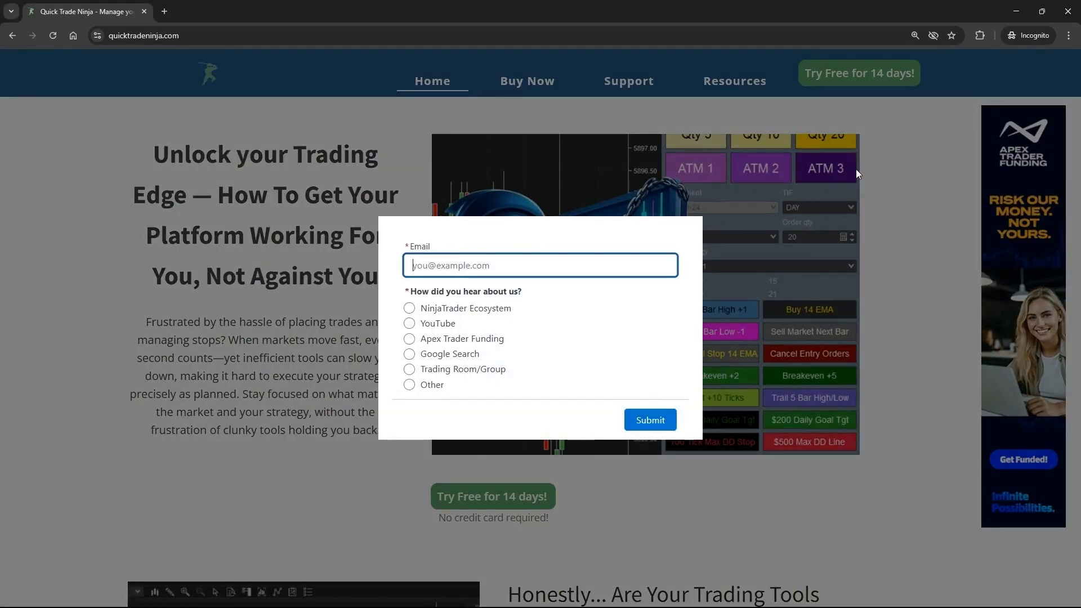
{"action": "left_click", "coordinate": [972, 317]}
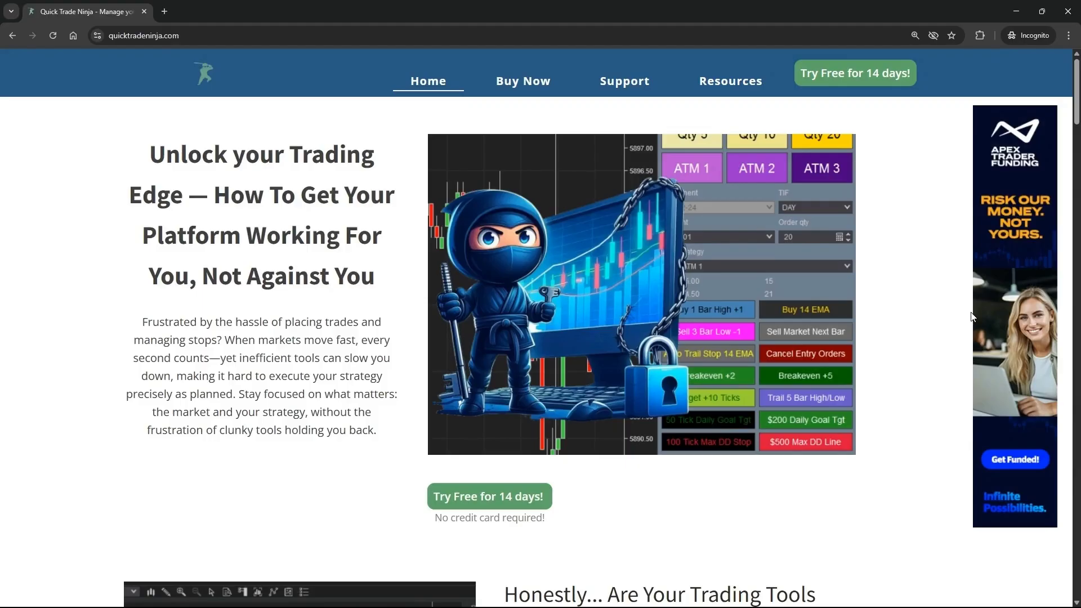